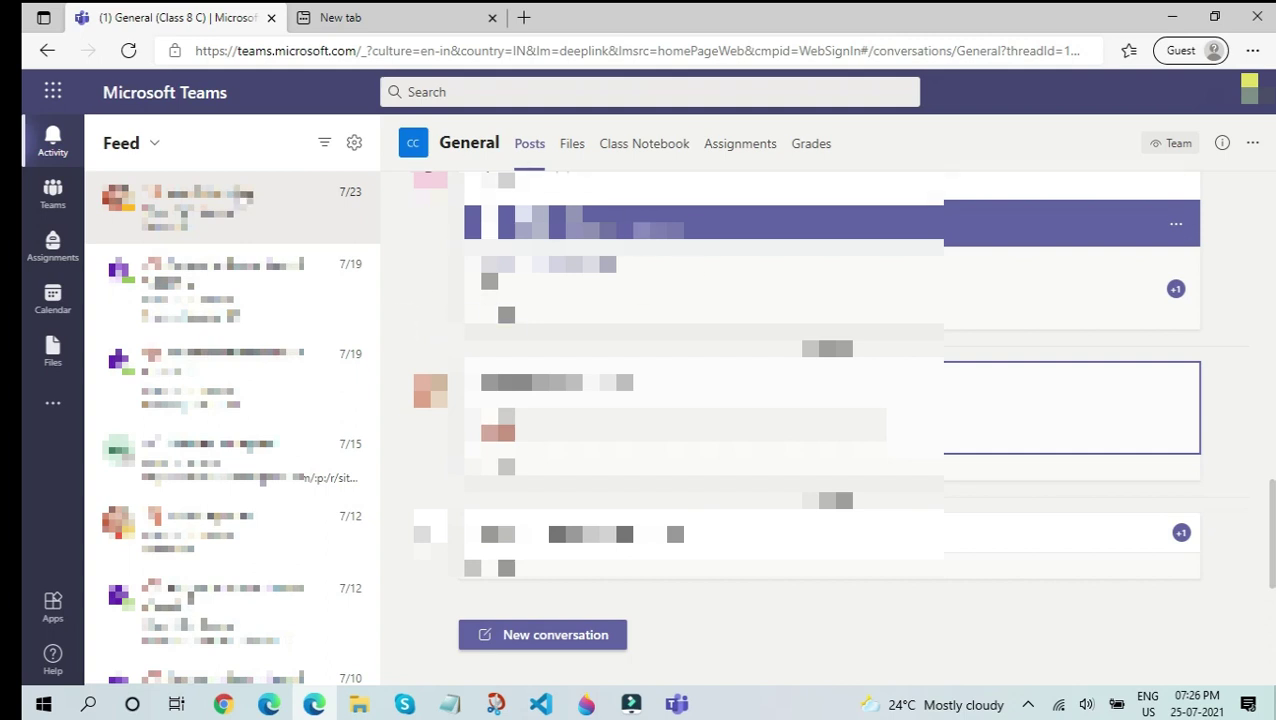
# Look over the activity feed's view choices and skim the feed entries.
pyautogui.click(140, 153)
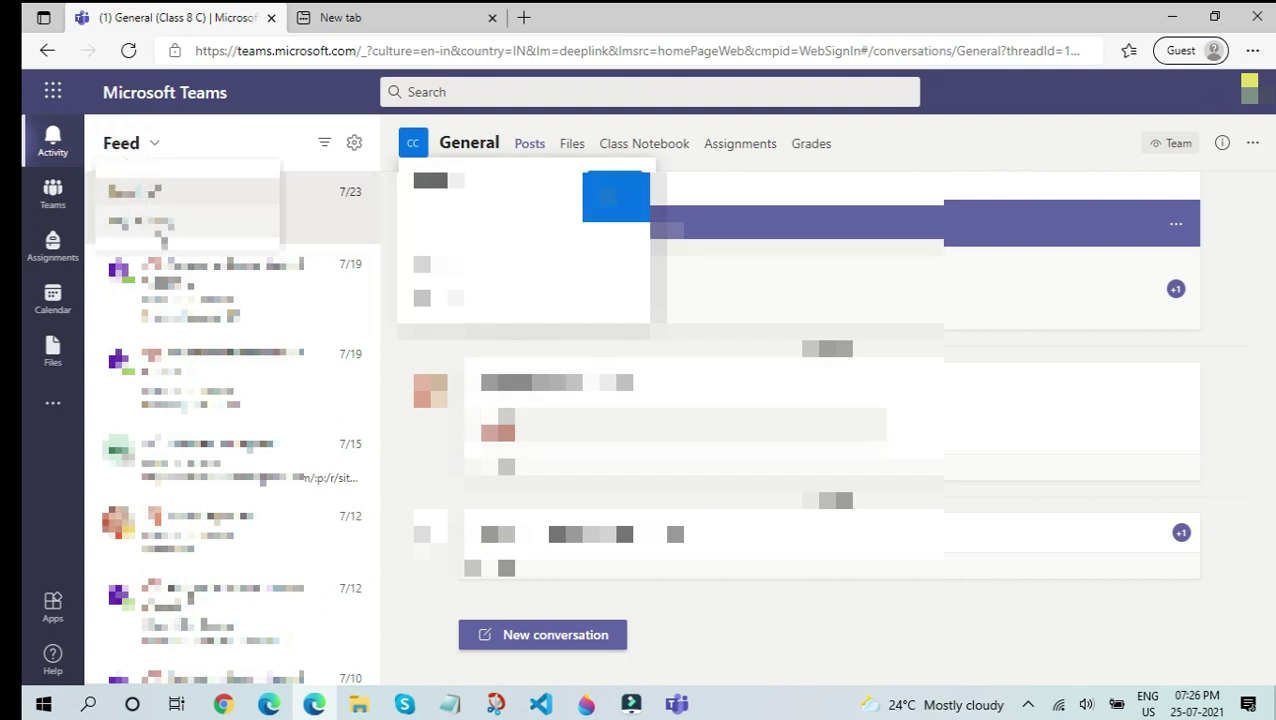
pyautogui.click(207, 130)
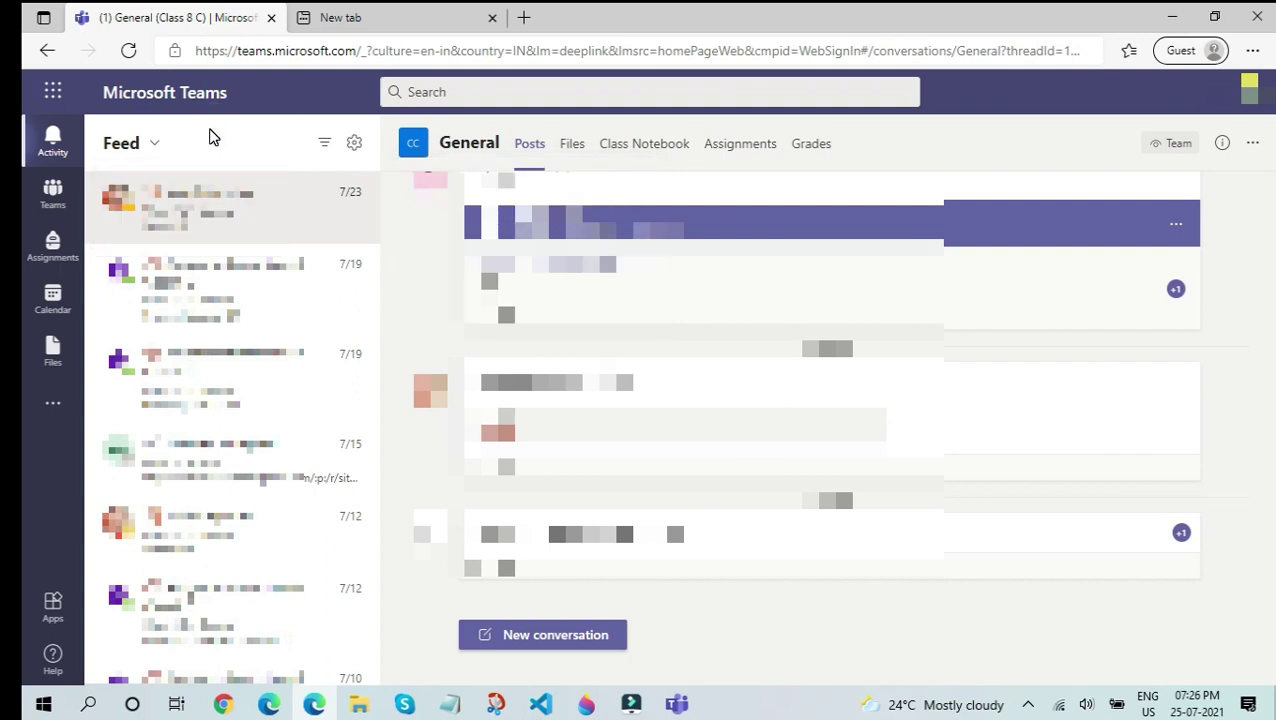
pyautogui.click(128, 145)
pyautogui.click(206, 146)
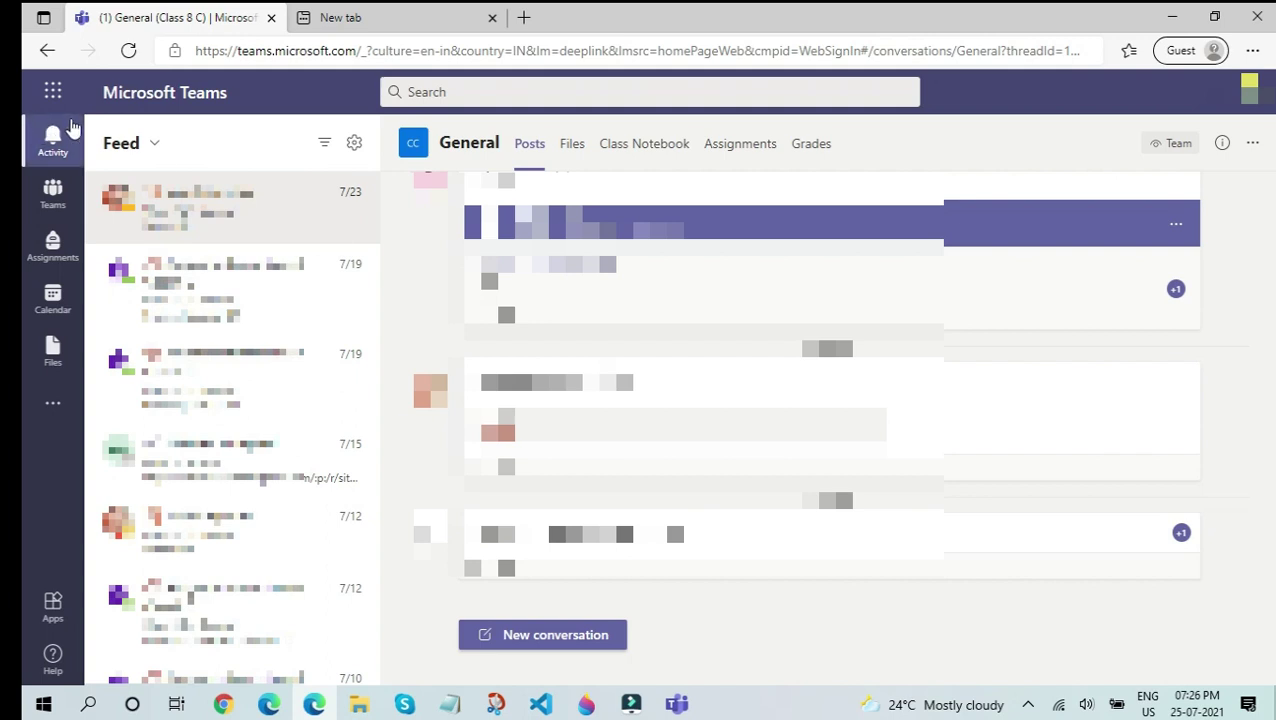
pyautogui.click(142, 146)
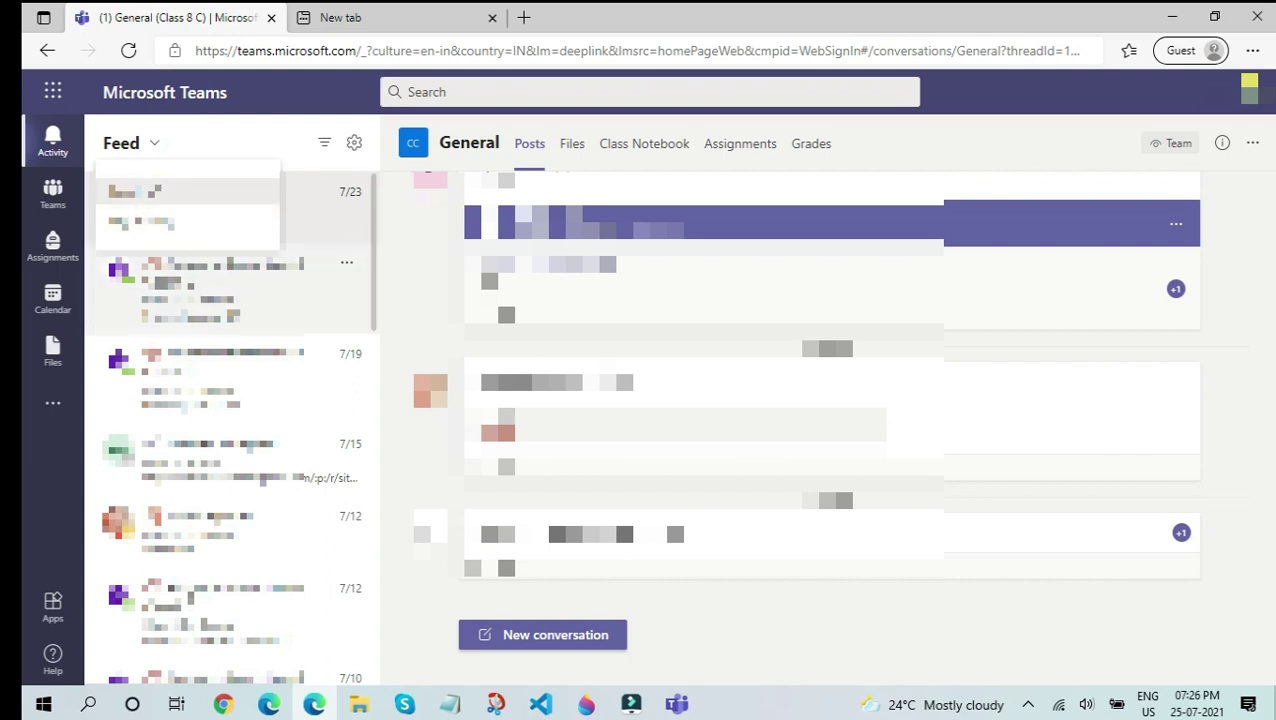
pyautogui.click(255, 142)
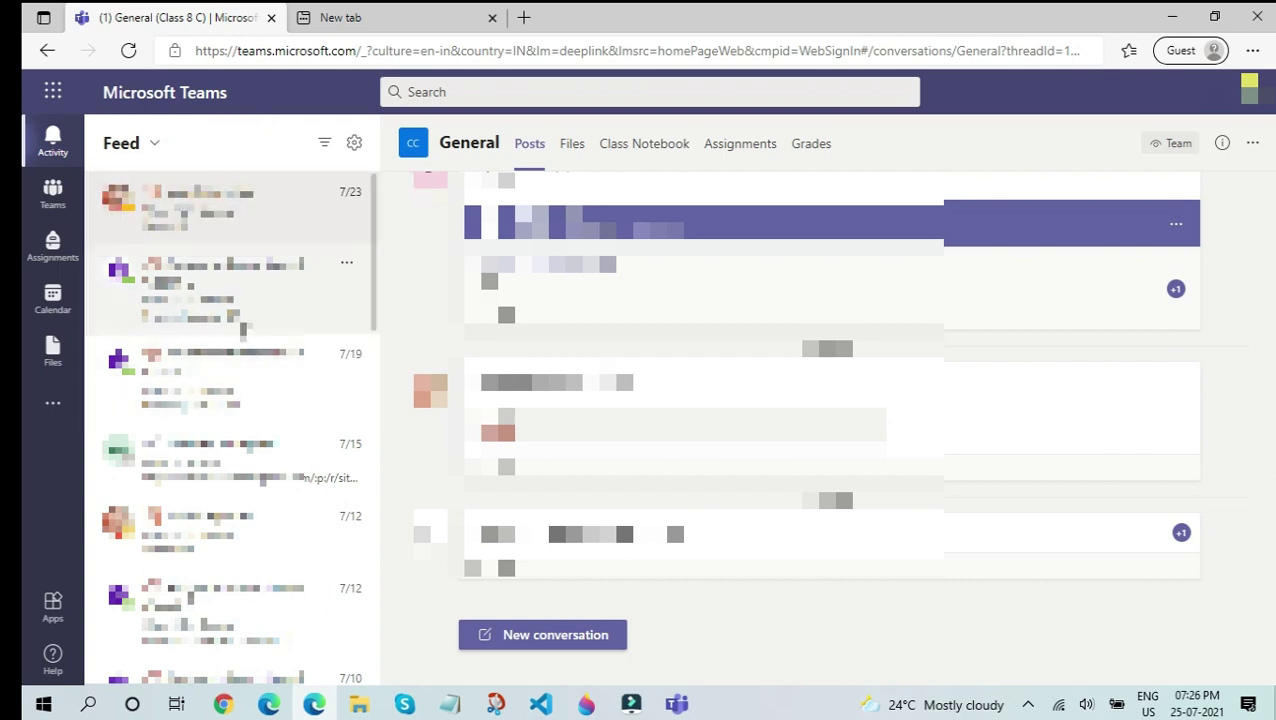
pyautogui.scroll(-5, 223, 435)
pyautogui.scroll(5, 223, 437)
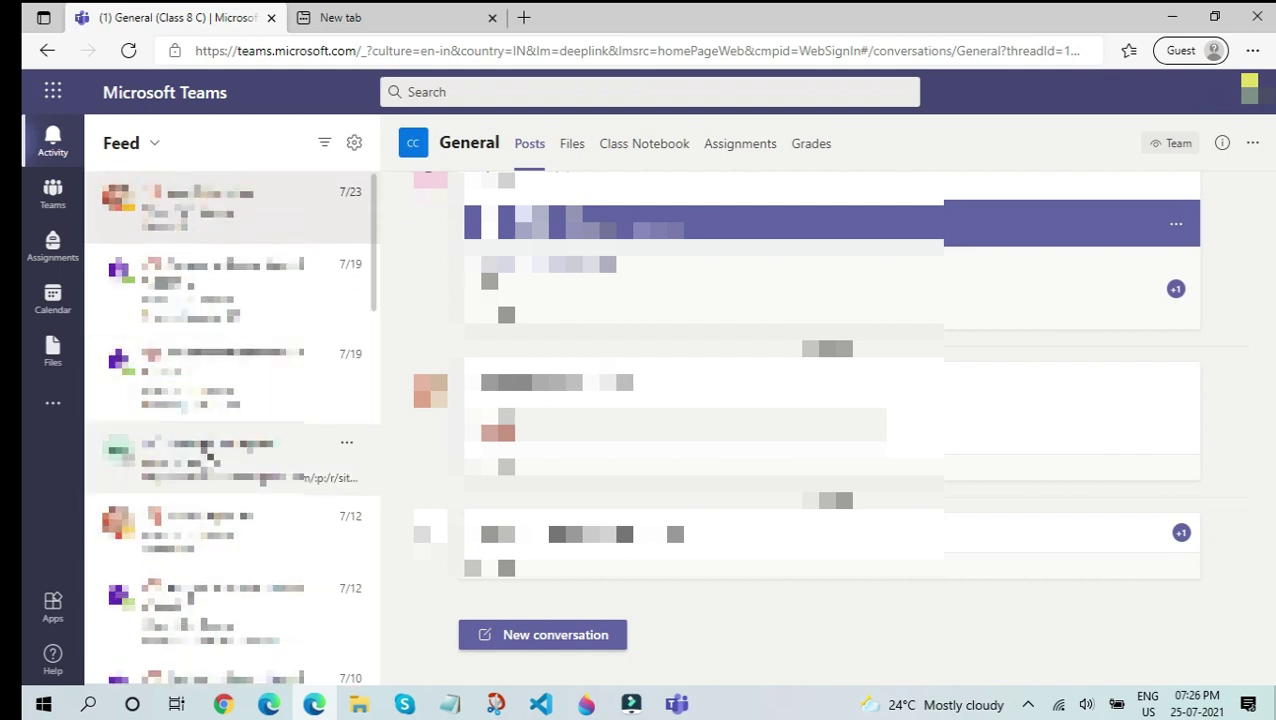
# Switch the activity list from Feed to My Activity and open the July 9, 2021 post in the General channel.
pyautogui.click(127, 143)
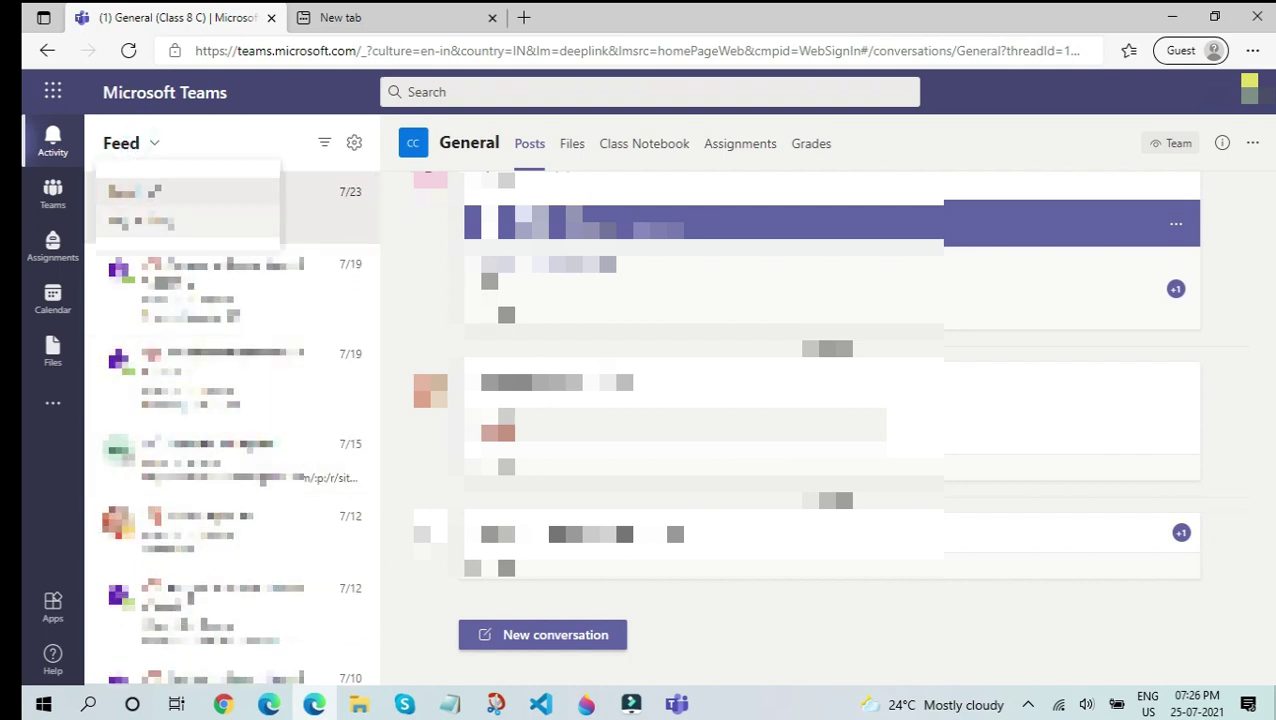
pyautogui.click(140, 221)
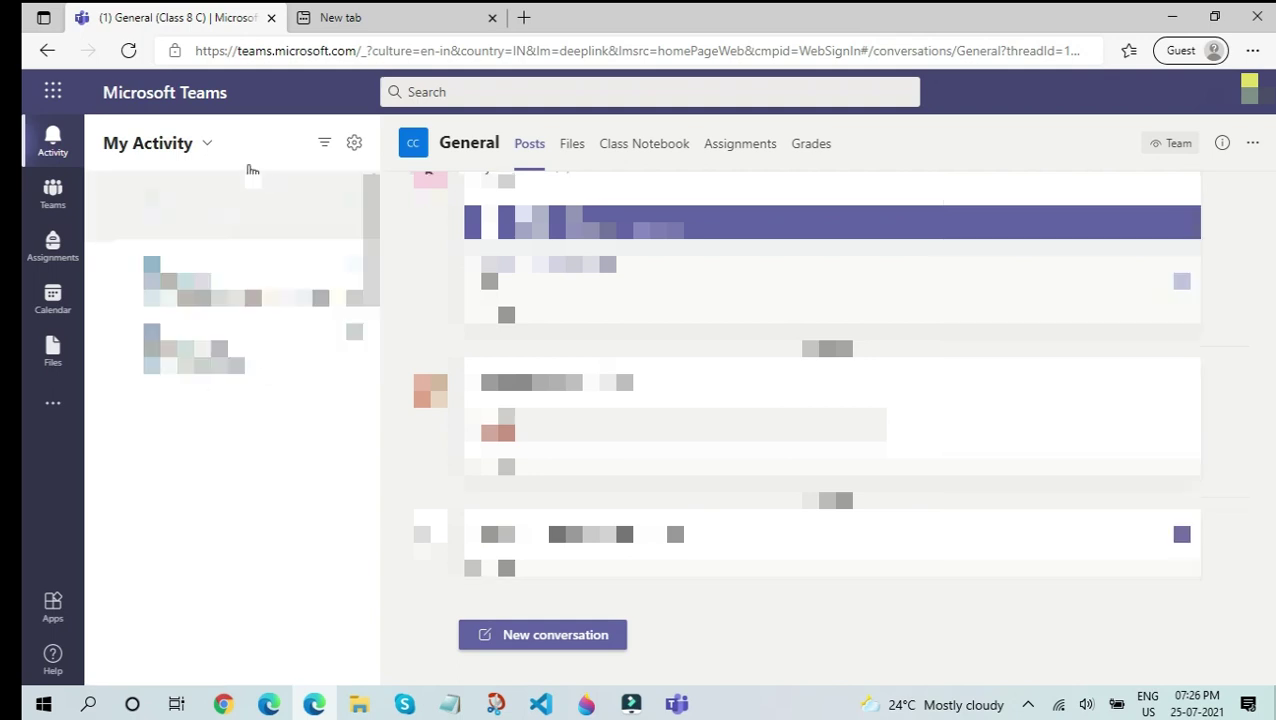
pyautogui.click(230, 285)
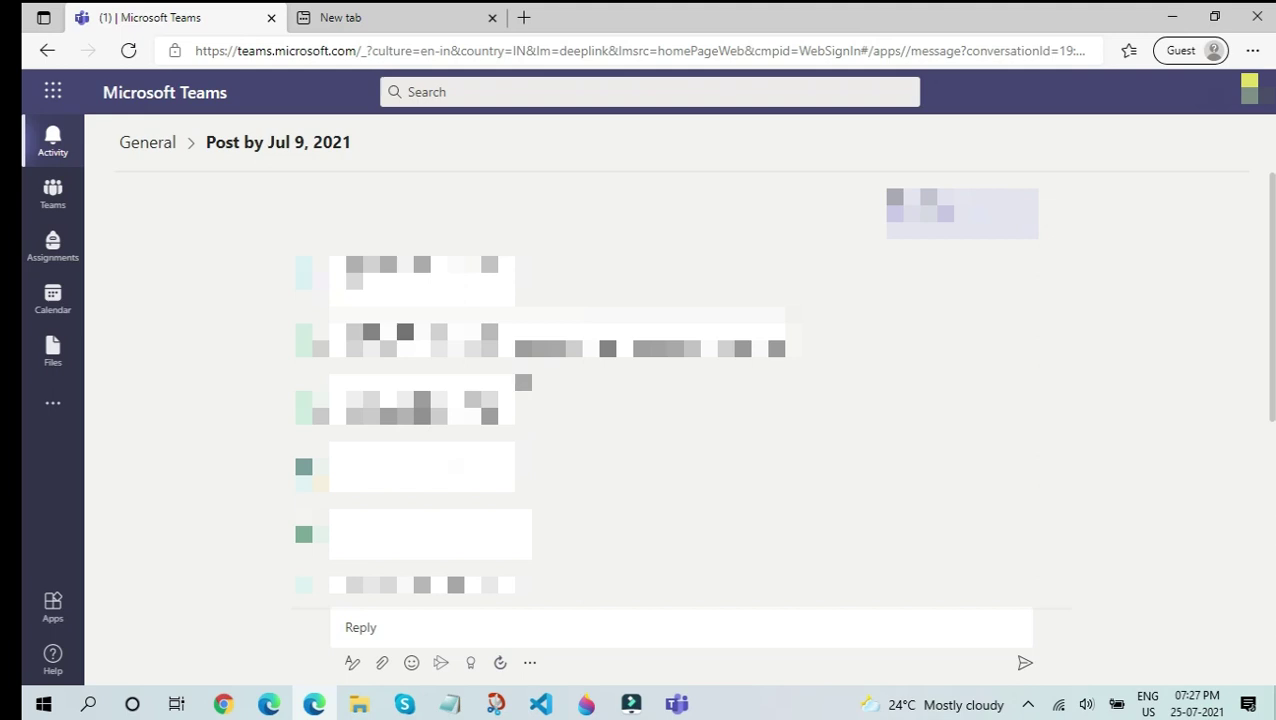
# Show the overview of all joined teams and look through the team cards down to the Gallery team.
pyautogui.click(54, 214)
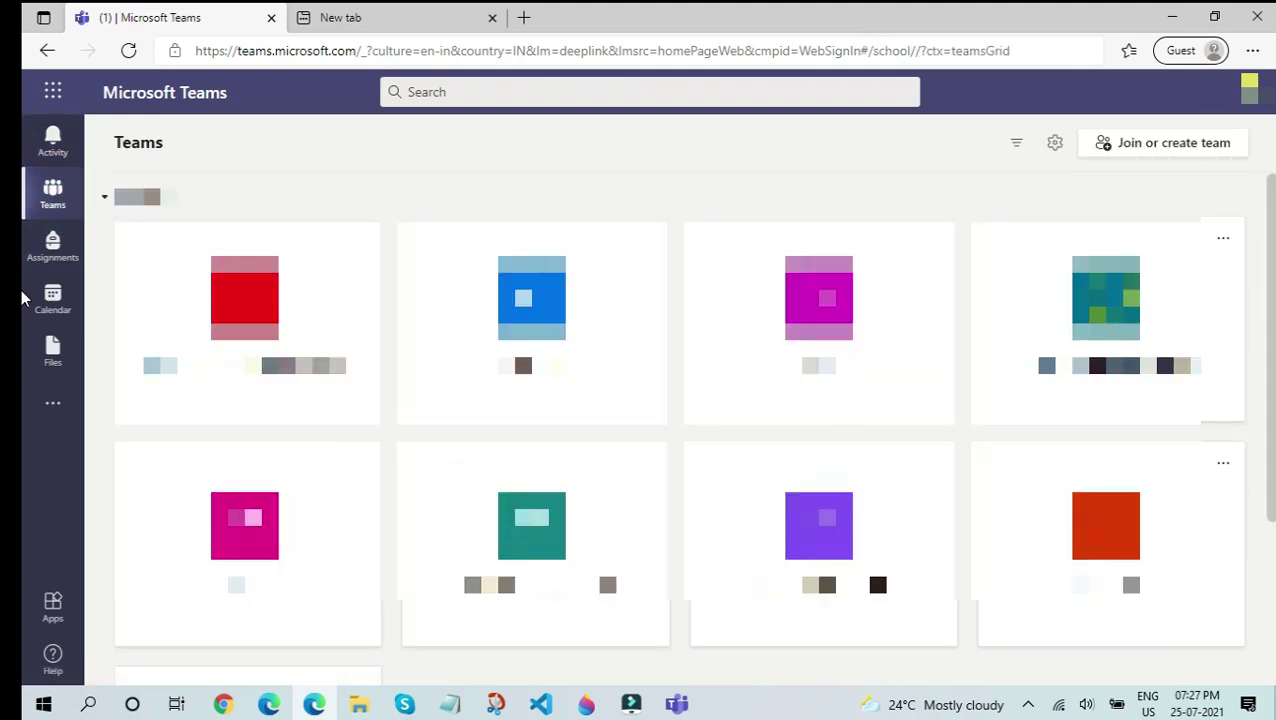
pyautogui.scroll(-3, 245, 520)
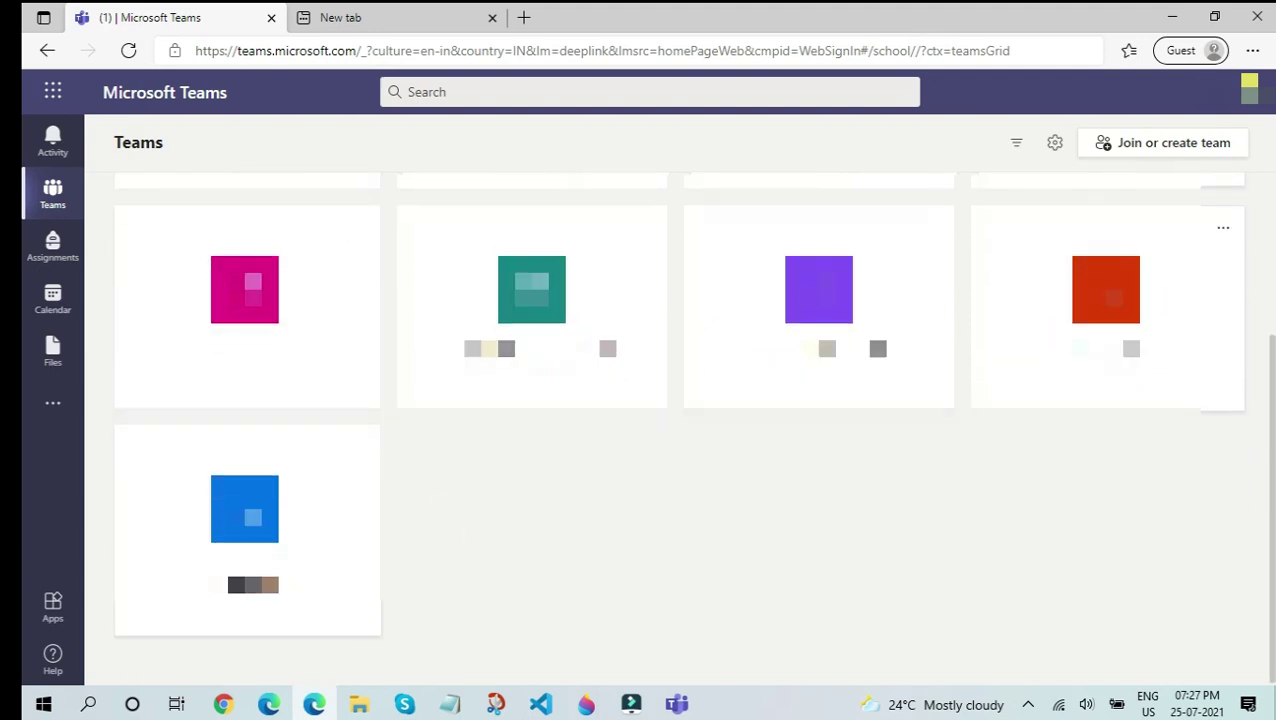
pyautogui.scroll(3, 531, 540)
pyautogui.scroll(-3, 531, 540)
pyautogui.scroll(3, 531, 540)
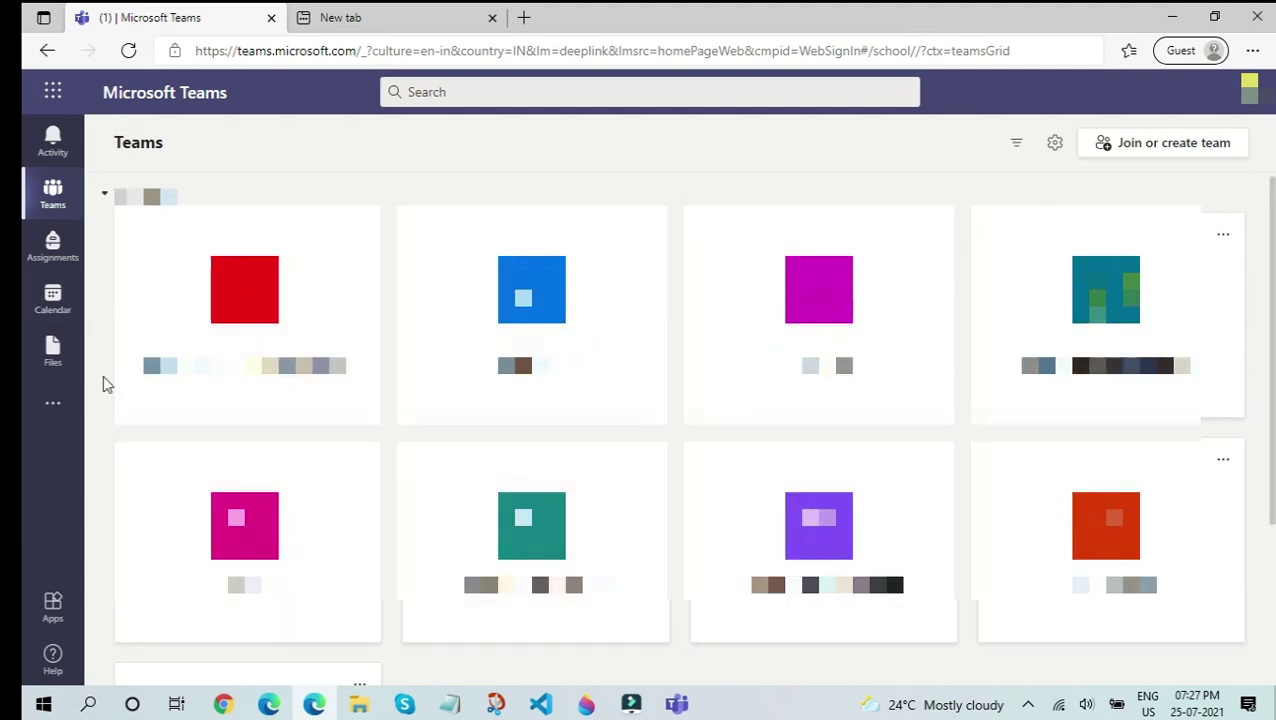
pyautogui.scroll(-3, 480, 610)
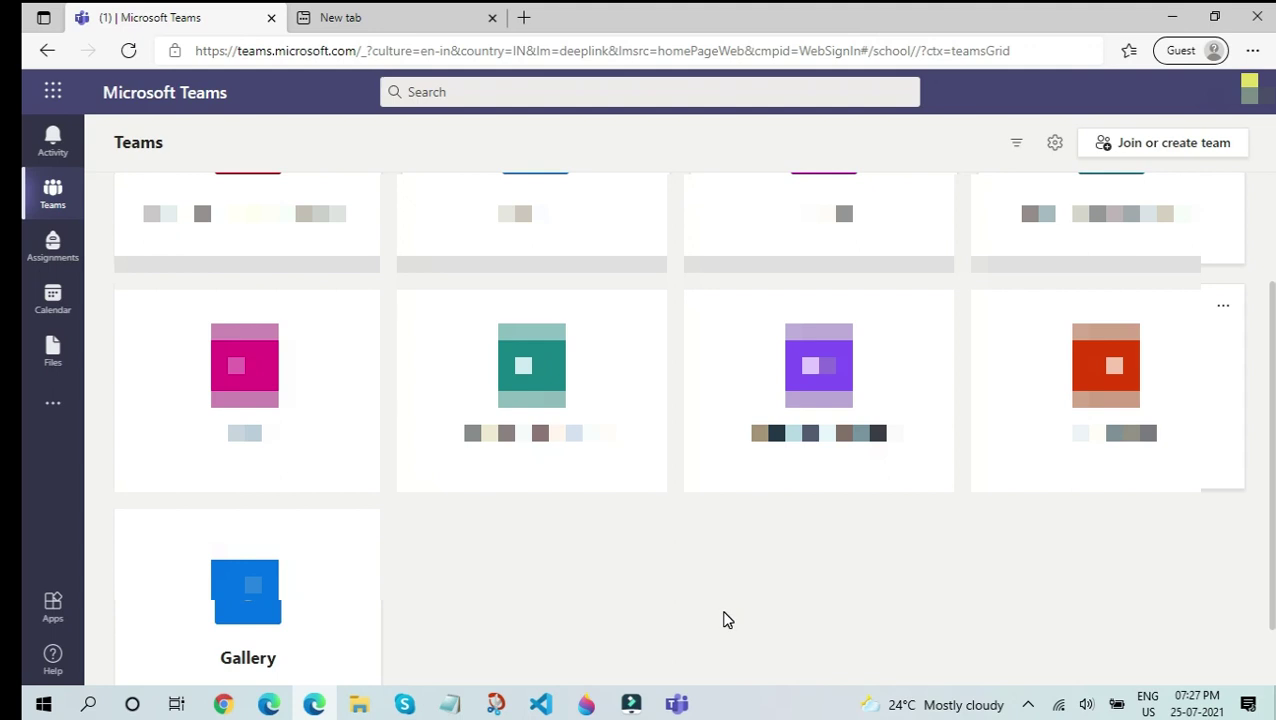
pyautogui.scroll(2, 760, 603)
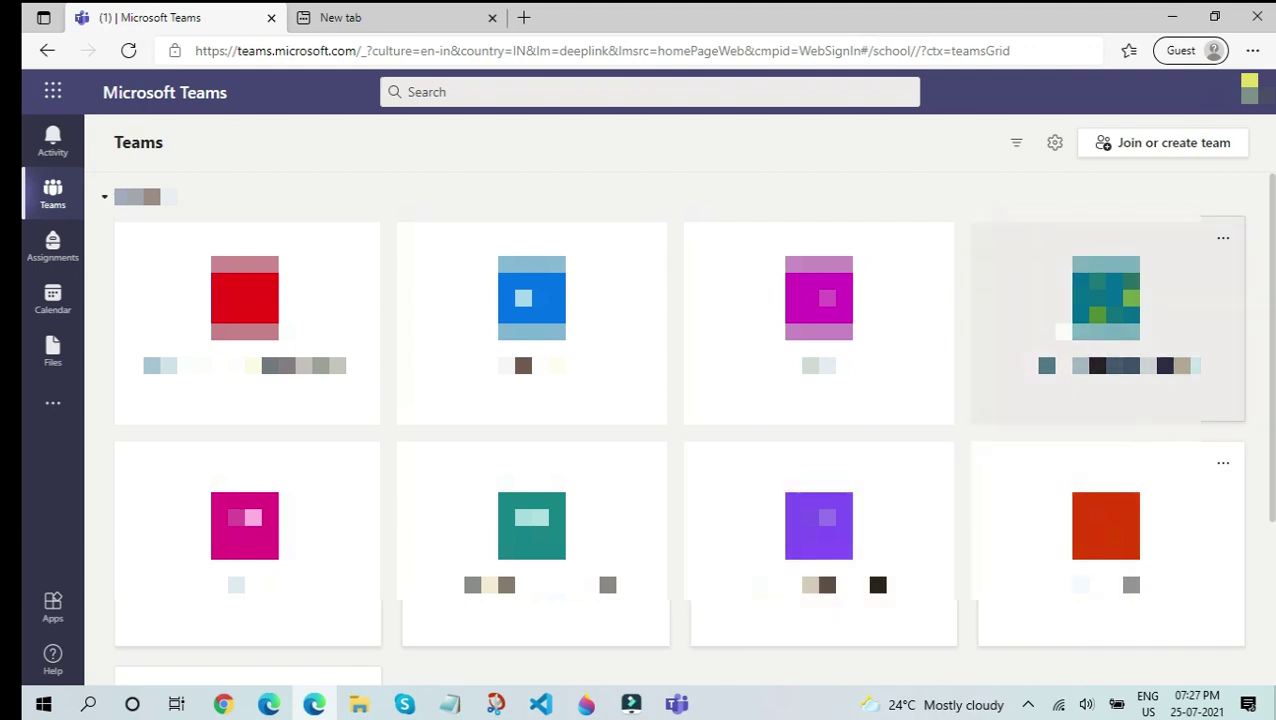
# Open the Grade 8C Chem/Bio team and look through the posts in its General channel.
pyautogui.click(812, 550)
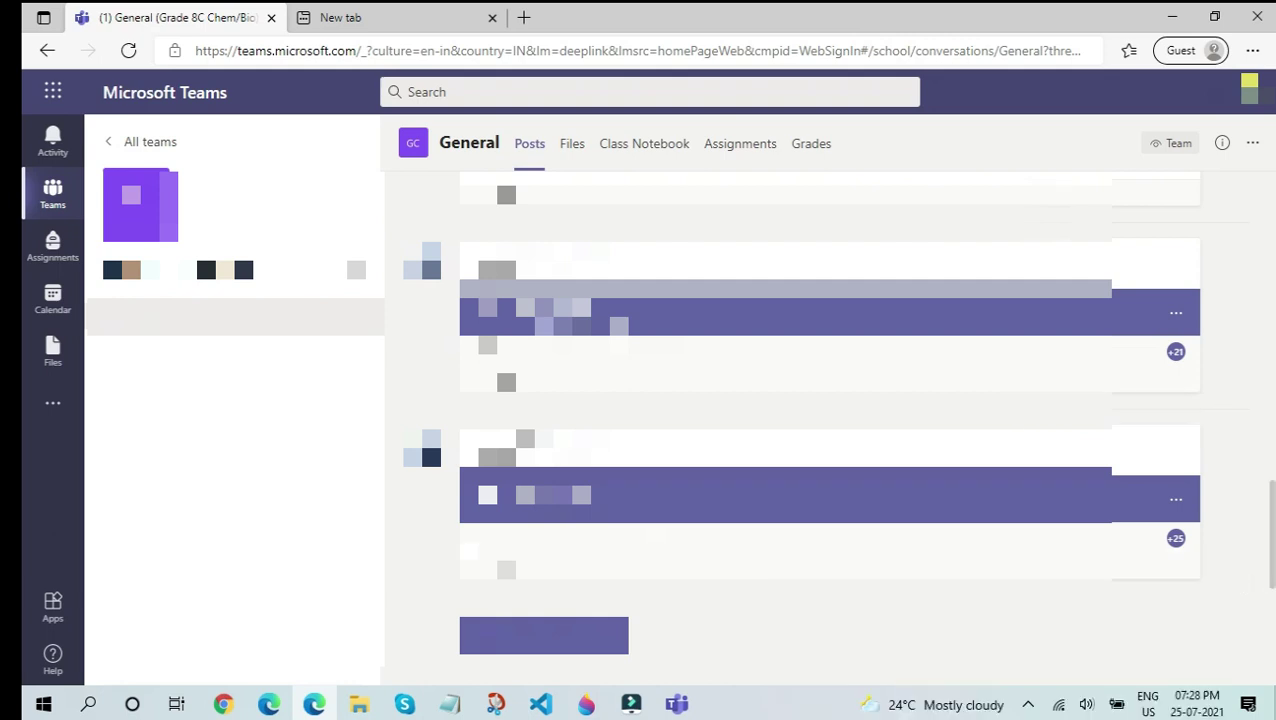
pyautogui.moveTo(1184, 421)
pyautogui.scroll(2, 835, 560)
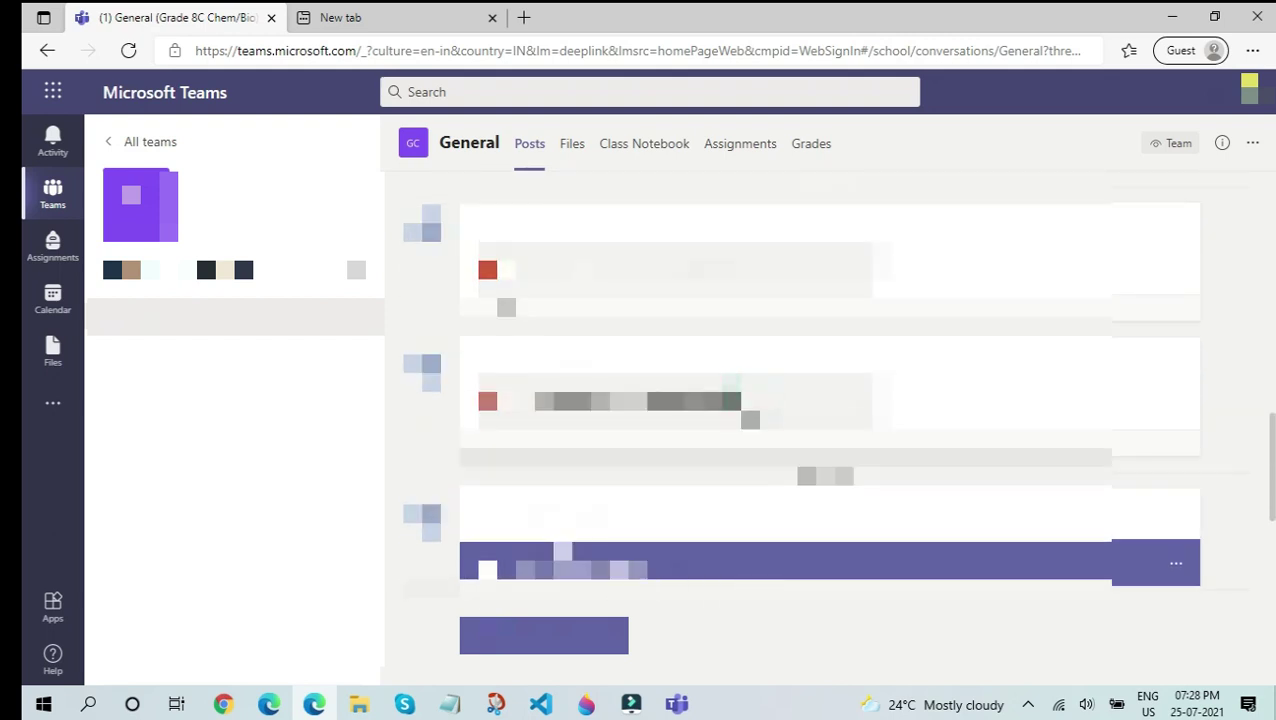
pyautogui.scroll(-2, 835, 560)
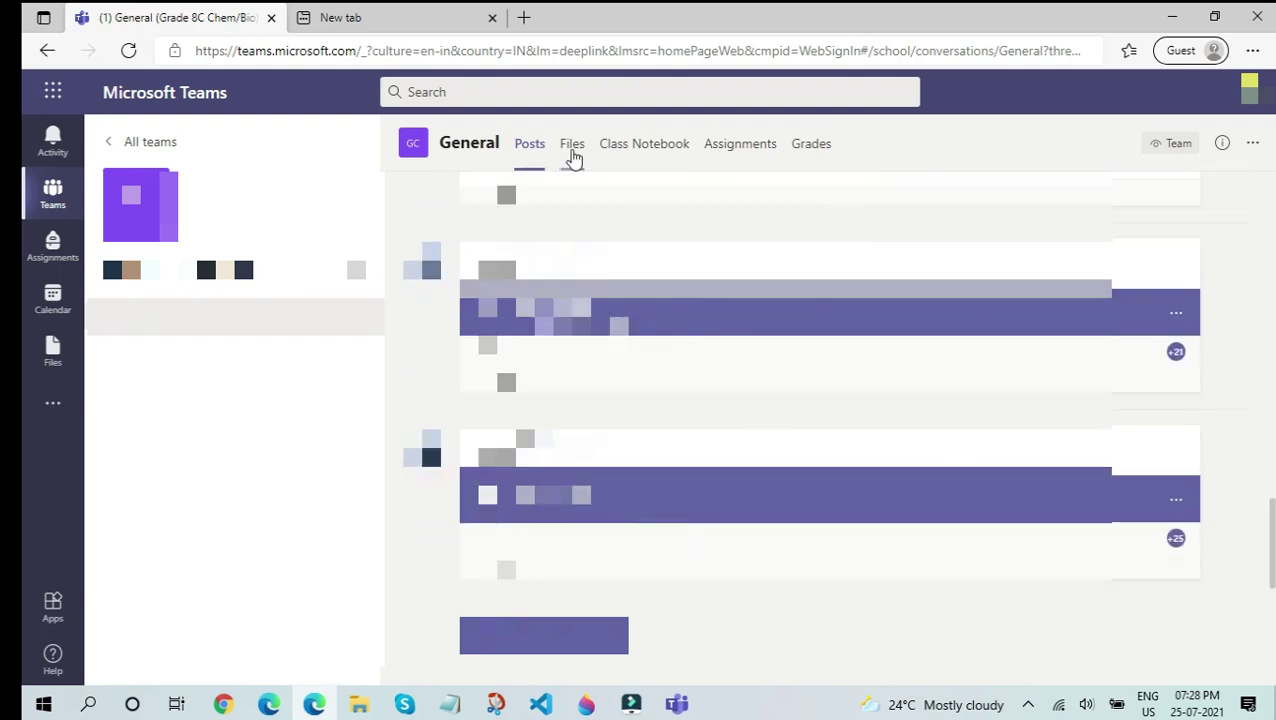
# Look through the documents stored in the General channel's files.
pyautogui.click(571, 150)
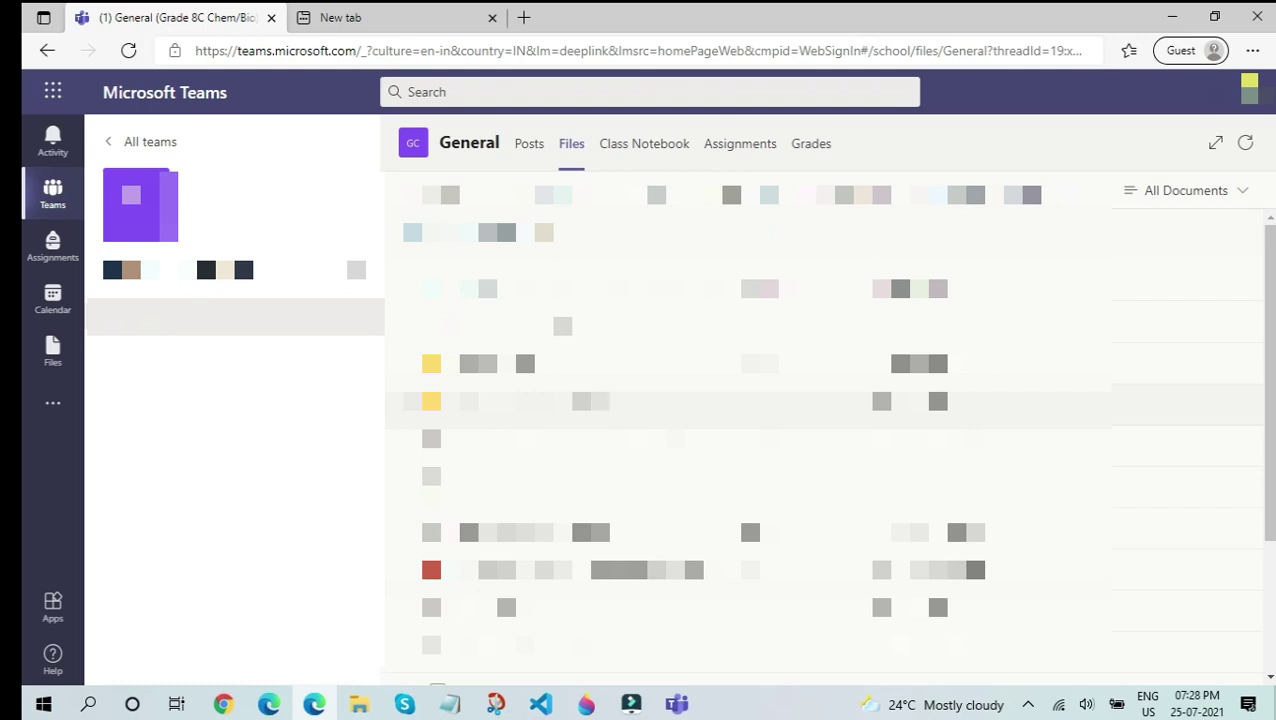
pyautogui.scroll(-3, 619, 419)
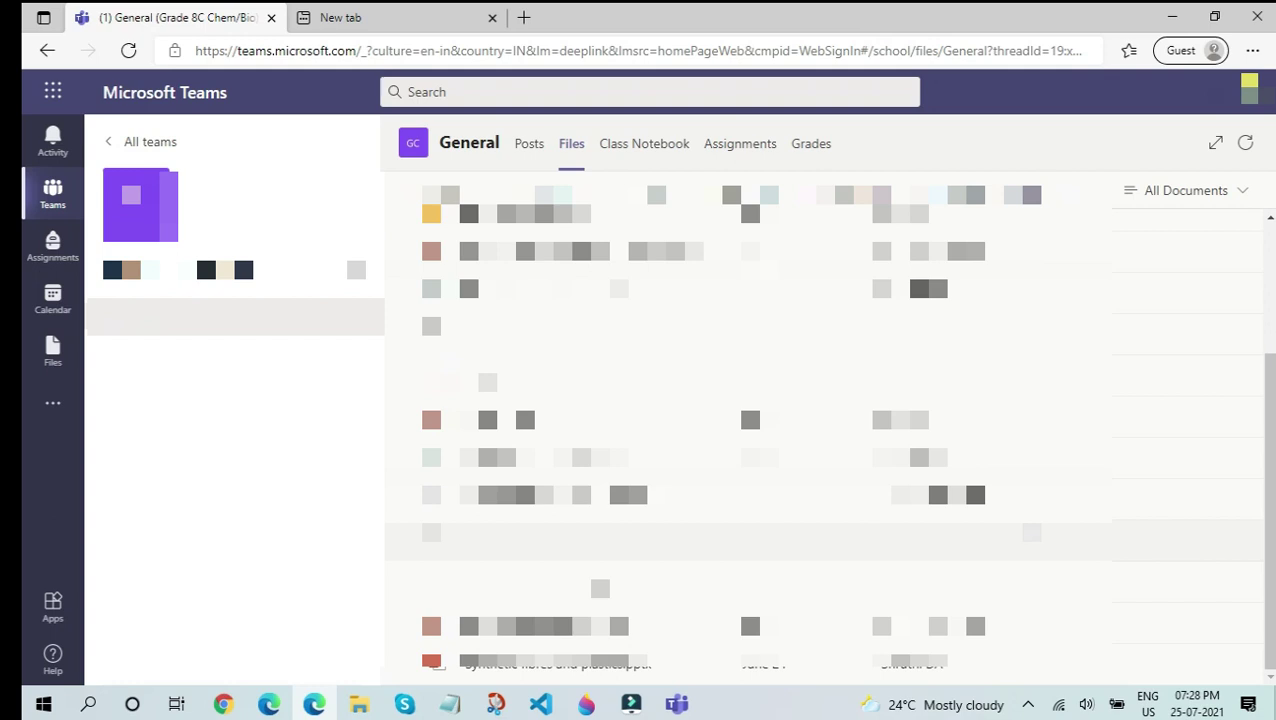
pyautogui.scroll(5, 1040, 525)
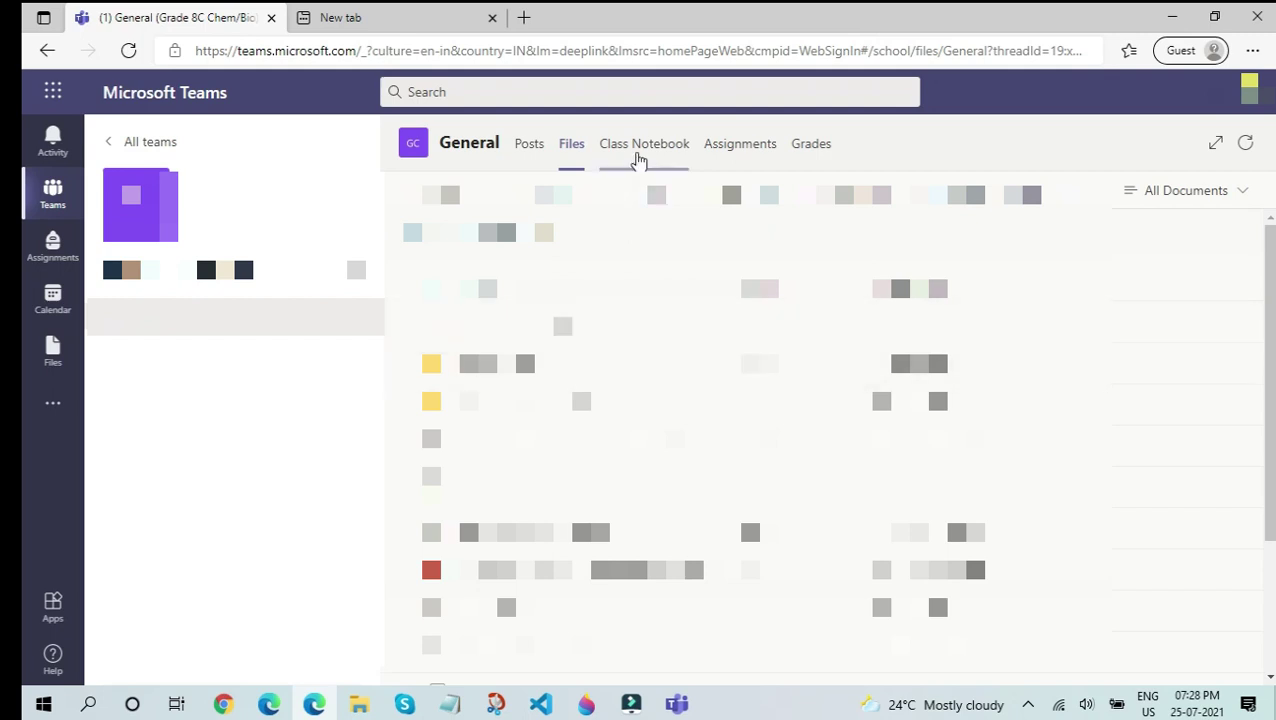
# View the General channel's class notebook, assignments and grades in turn.
pyautogui.click(626, 155)
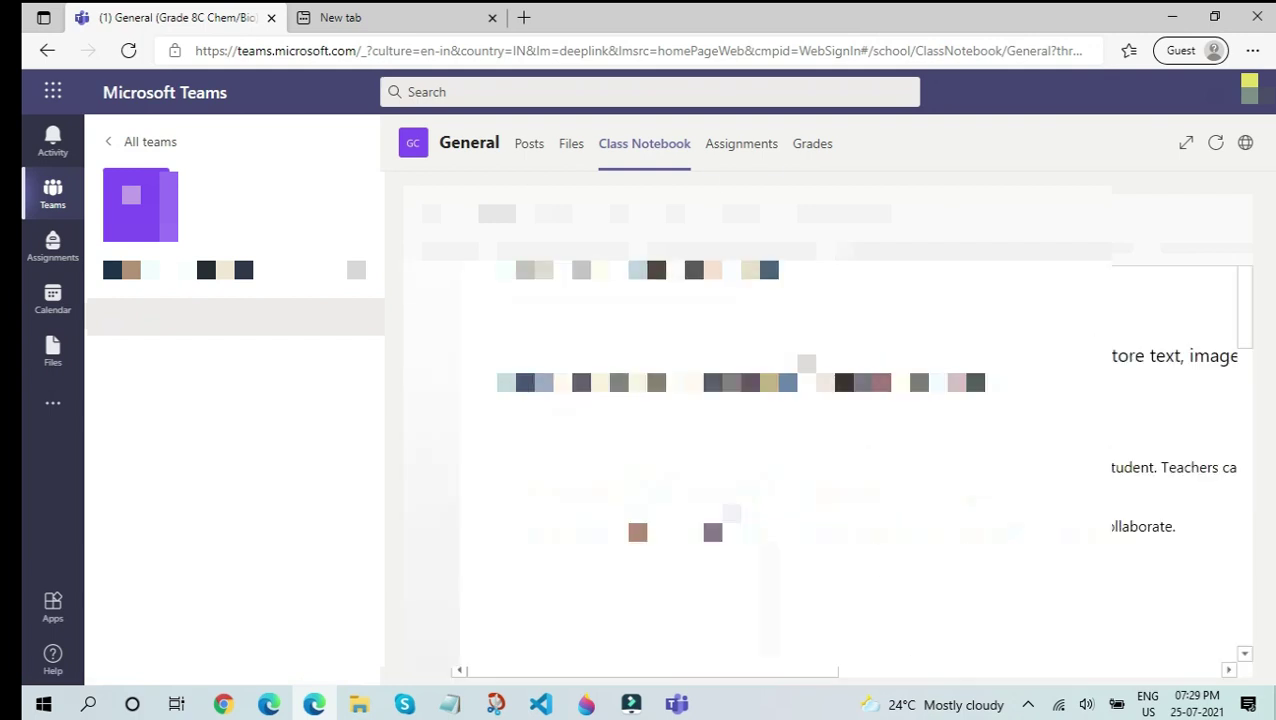
pyautogui.click(733, 162)
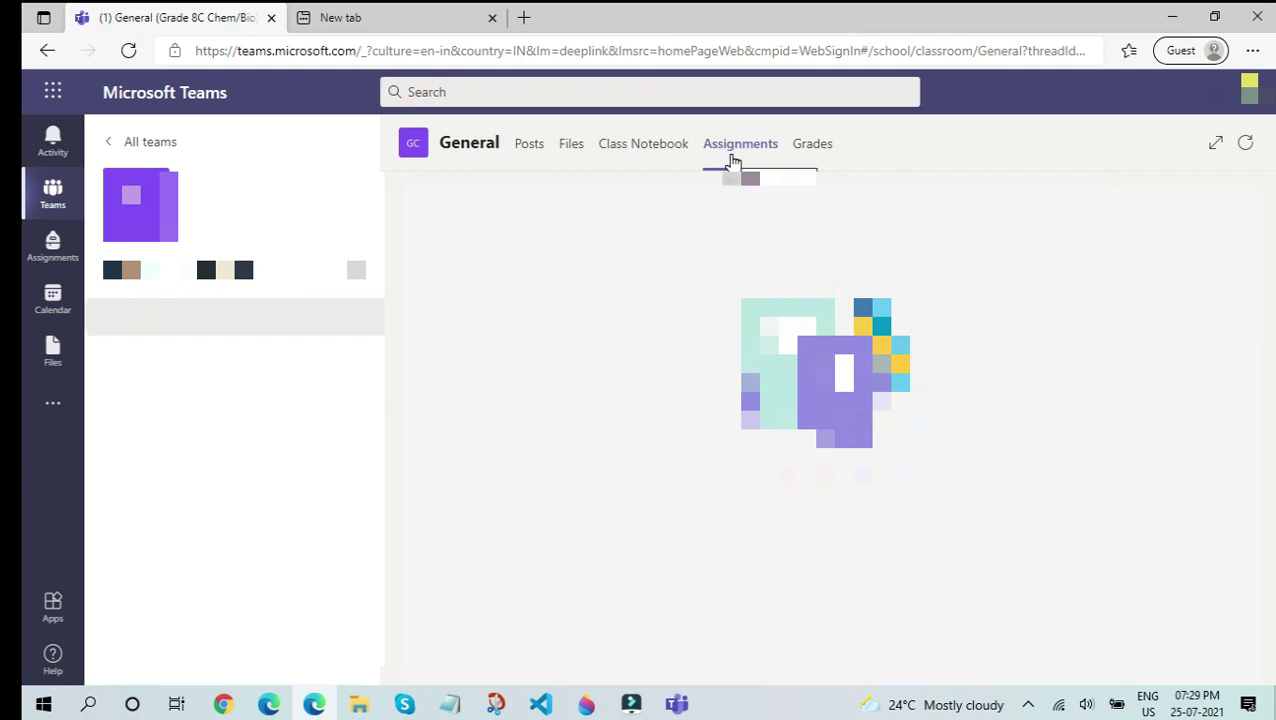
pyautogui.click(813, 158)
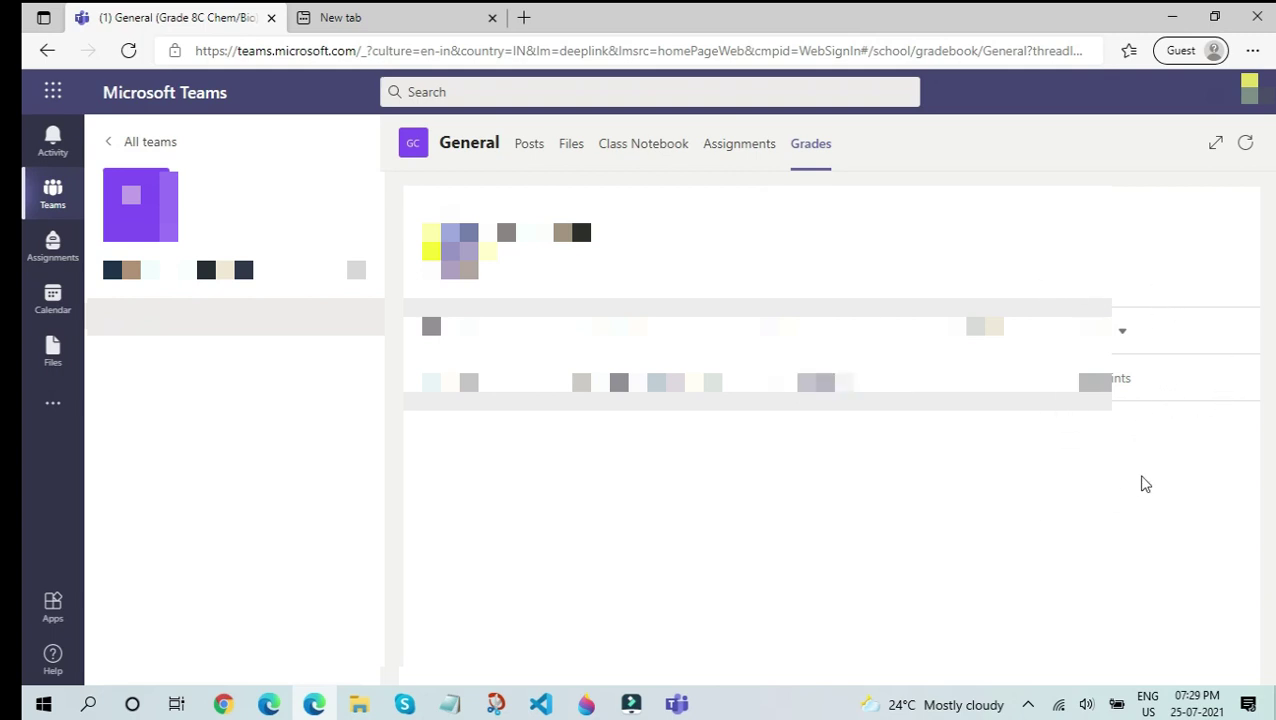
# In the last assigned friction assignment of Class 8 C, attach friction.pdf from the Downloads folder and turn it in late.
pyautogui.click(53, 245)
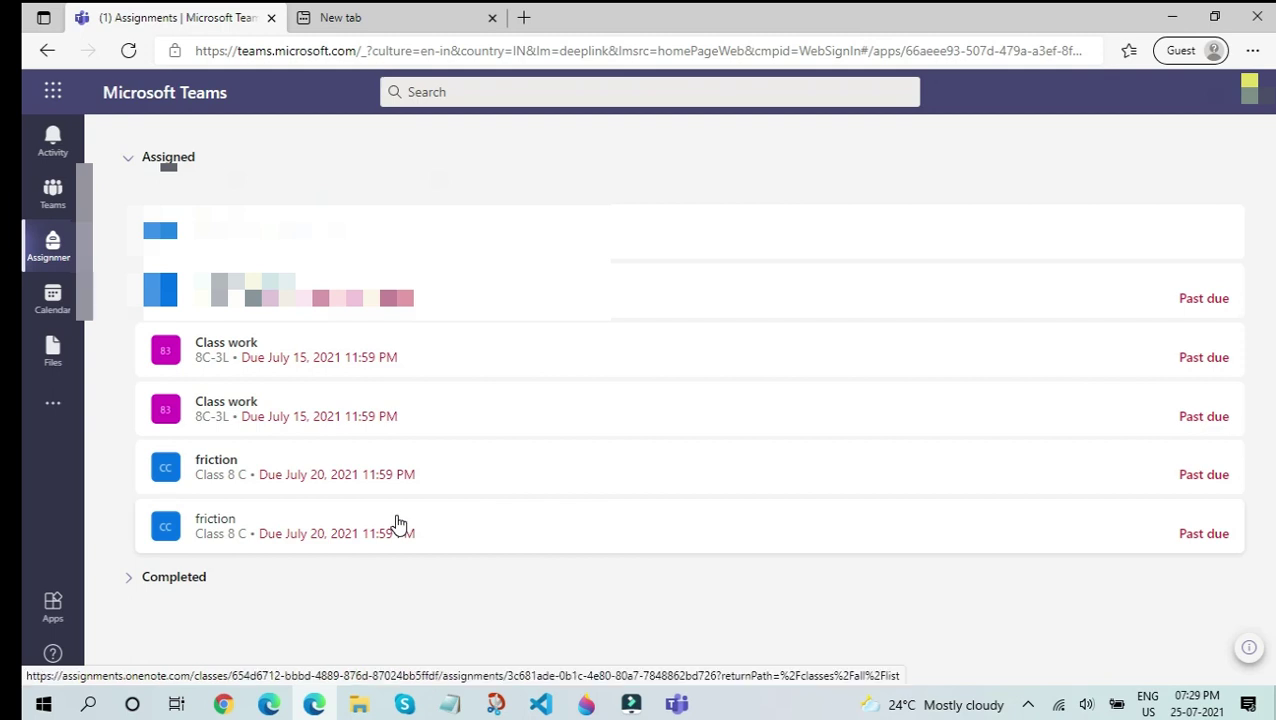
pyautogui.click(288, 534)
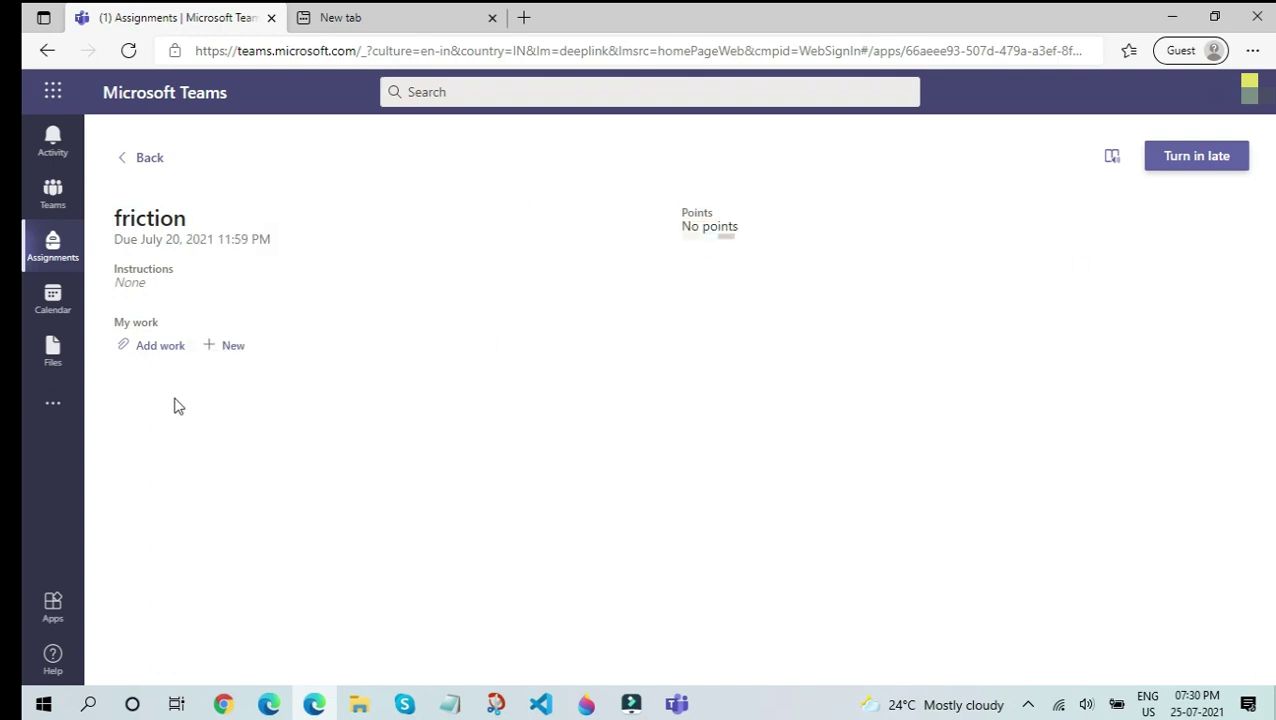
pyautogui.click(143, 350)
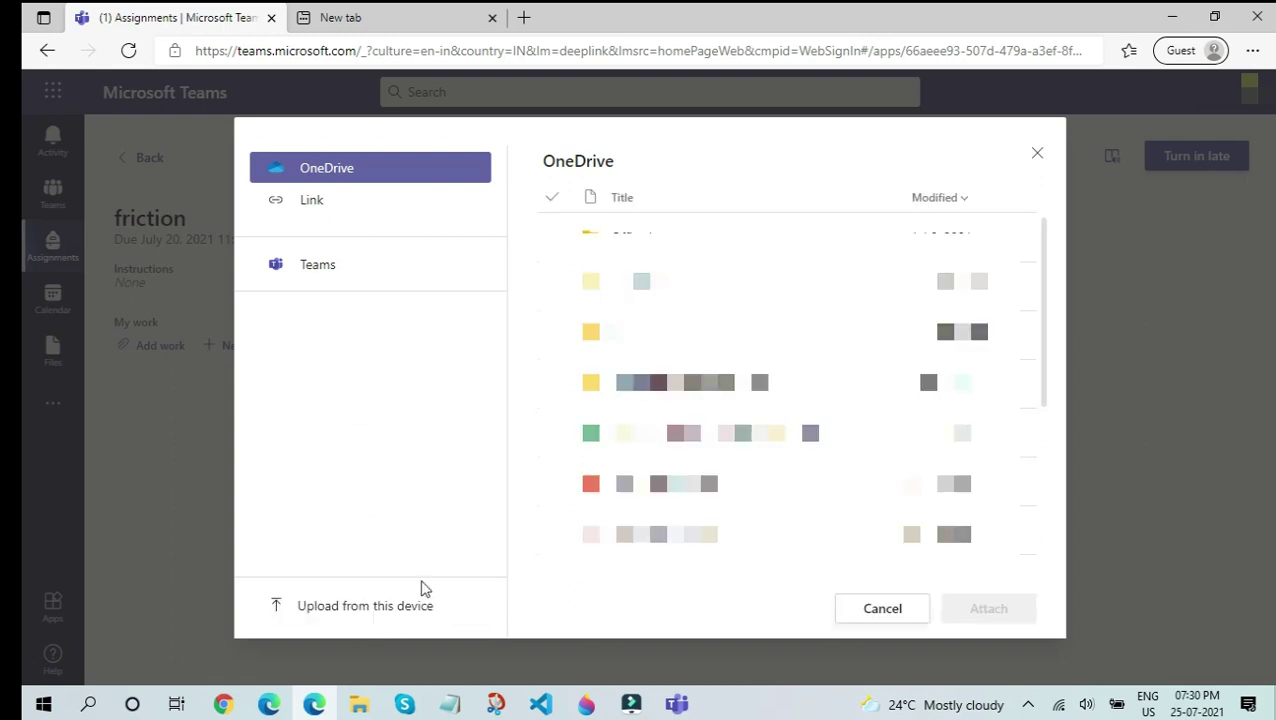
pyautogui.click(345, 606)
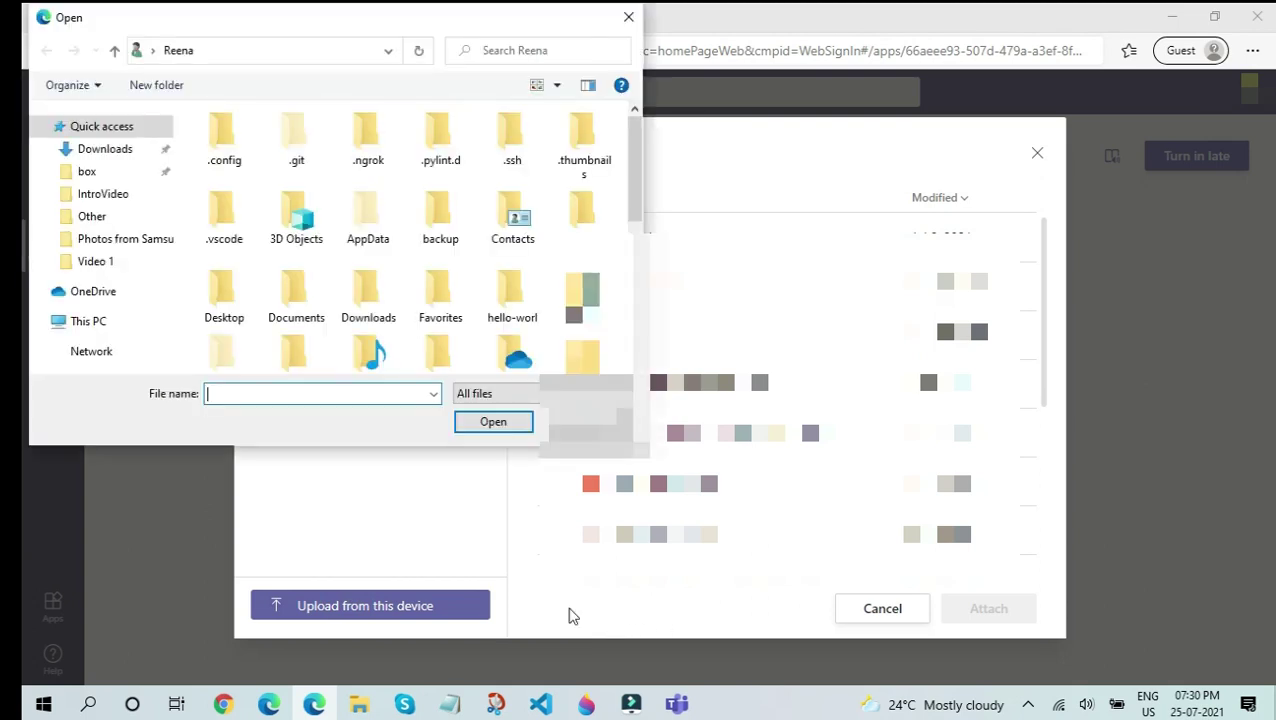
pyautogui.click(100, 152)
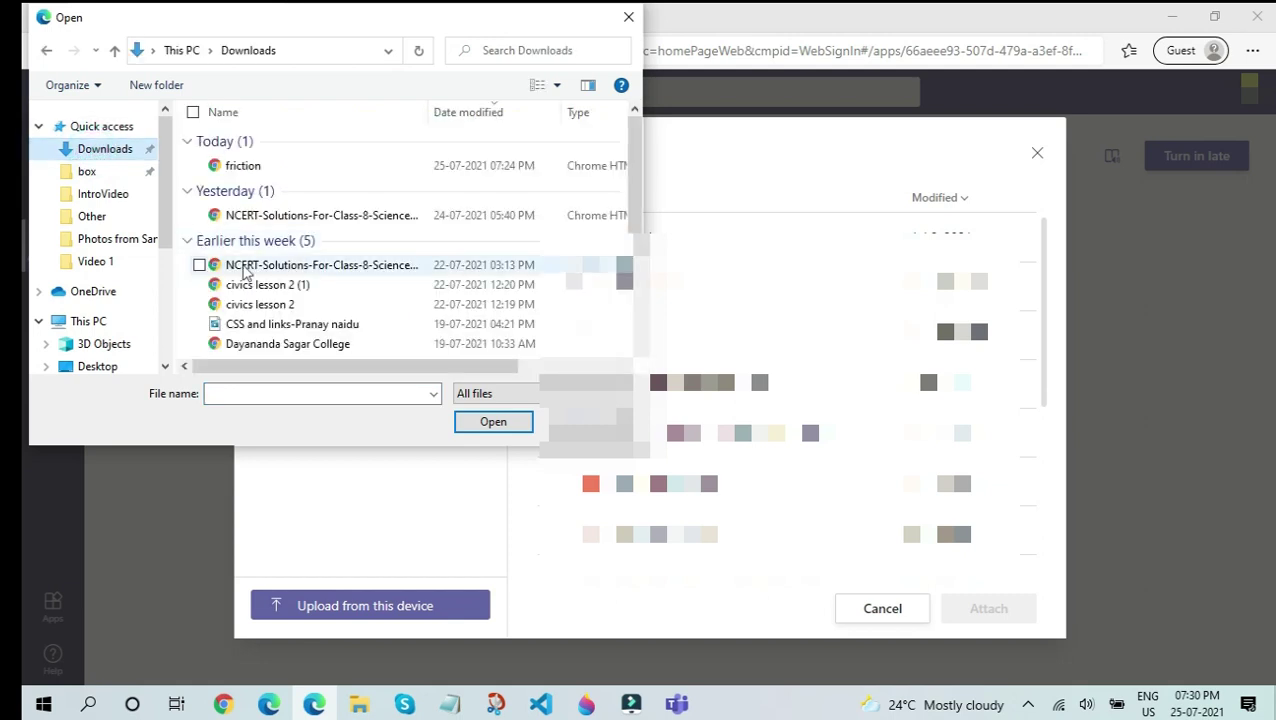
pyautogui.doubleClick(250, 167)
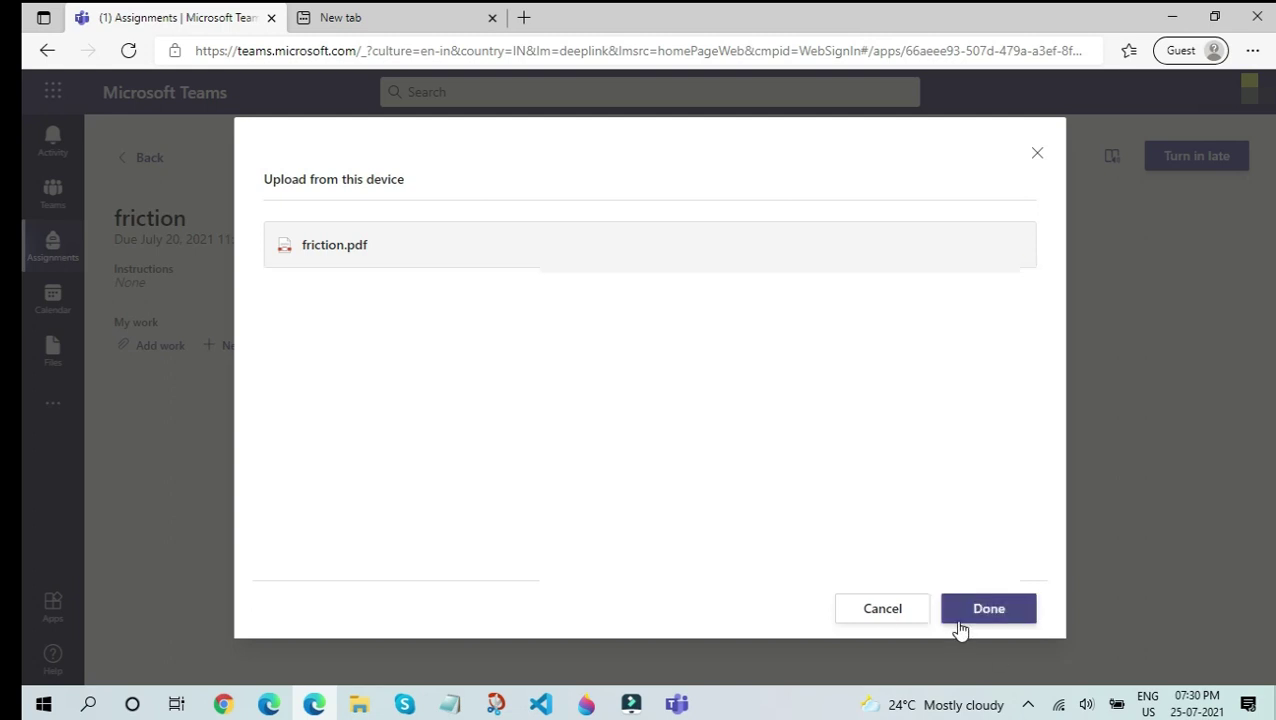
pyautogui.click(985, 614)
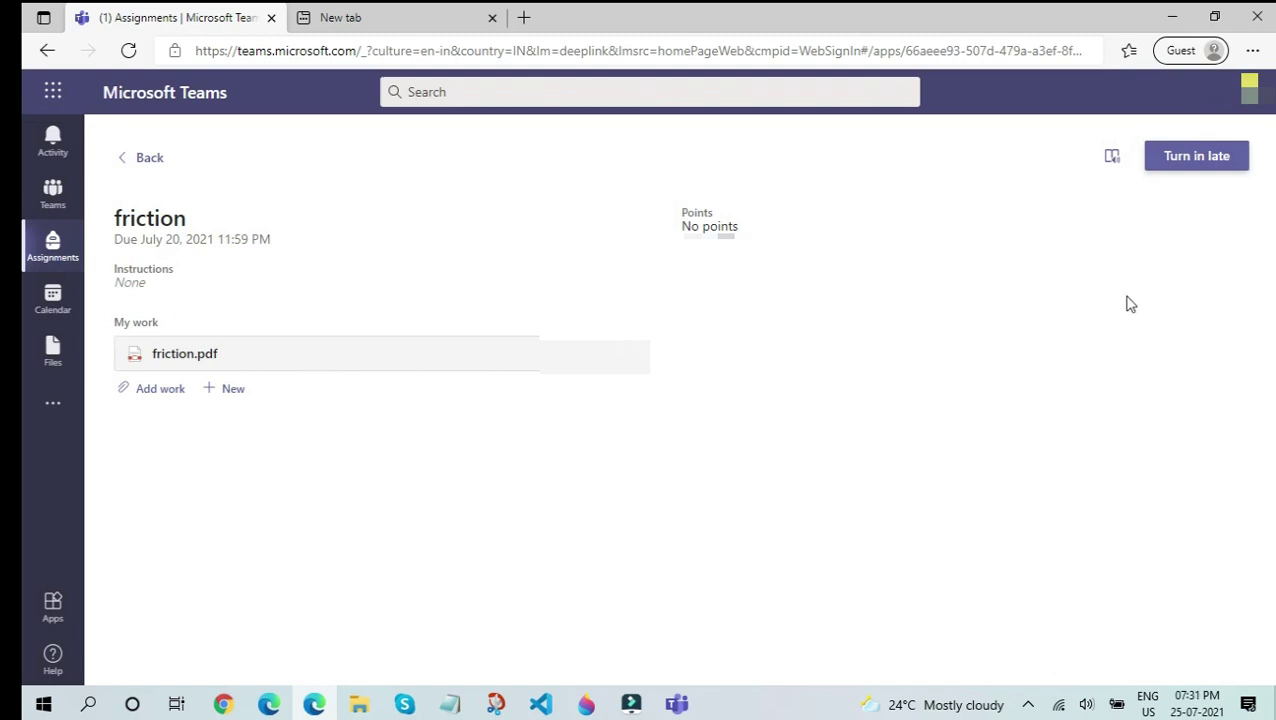
pyautogui.click(1210, 157)
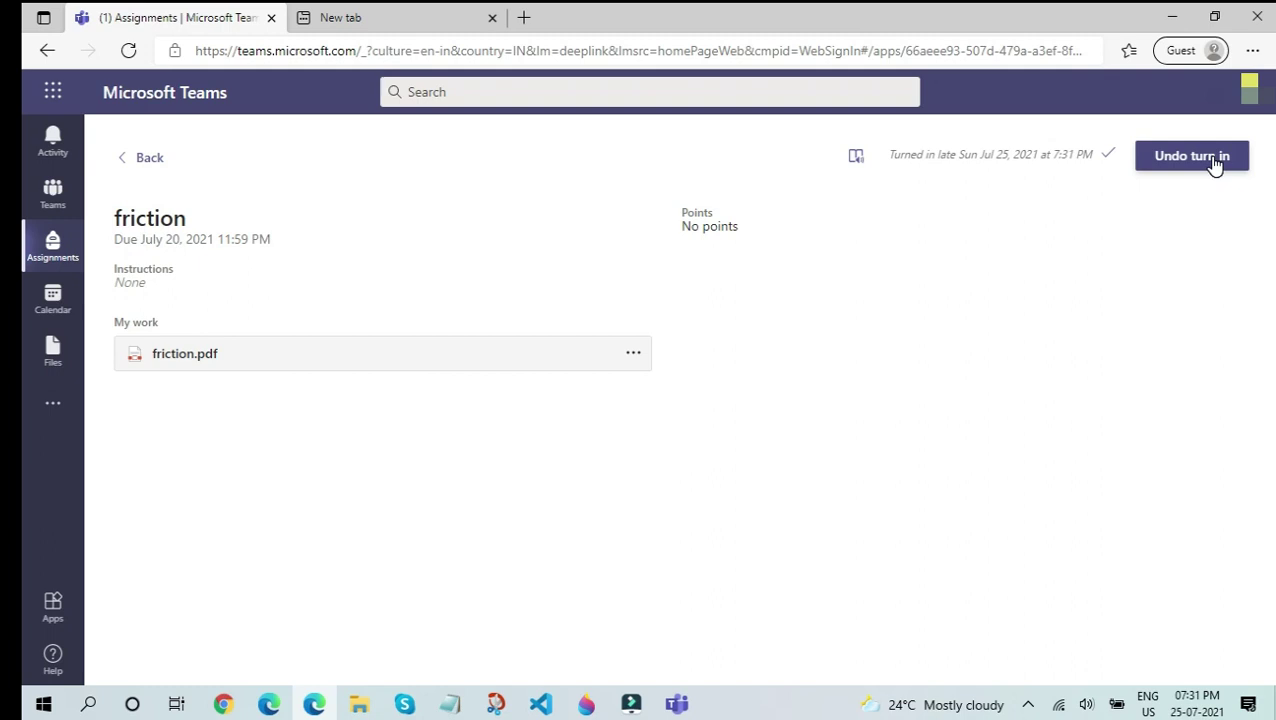
# View the July 2021 week in the calendar, and show the list of recent files.
pyautogui.click(53, 300)
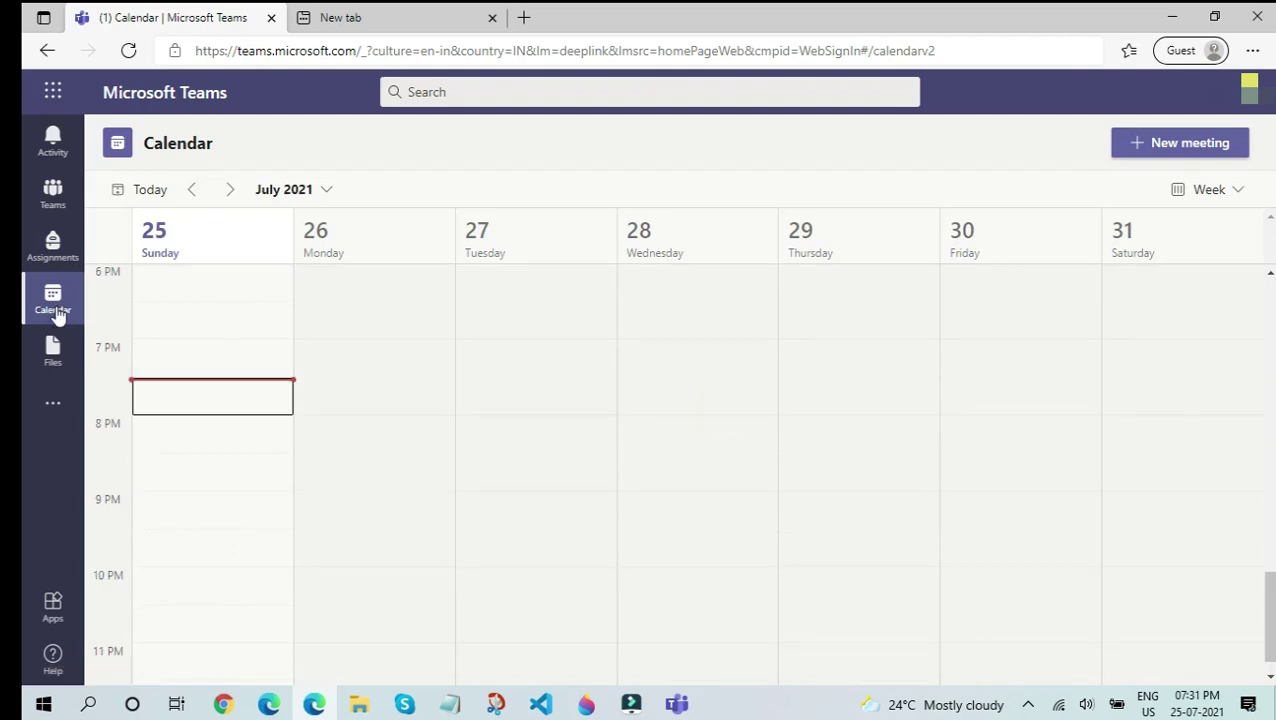
pyautogui.scroll(3, 265, 418)
pyautogui.scroll(-3, 285, 440)
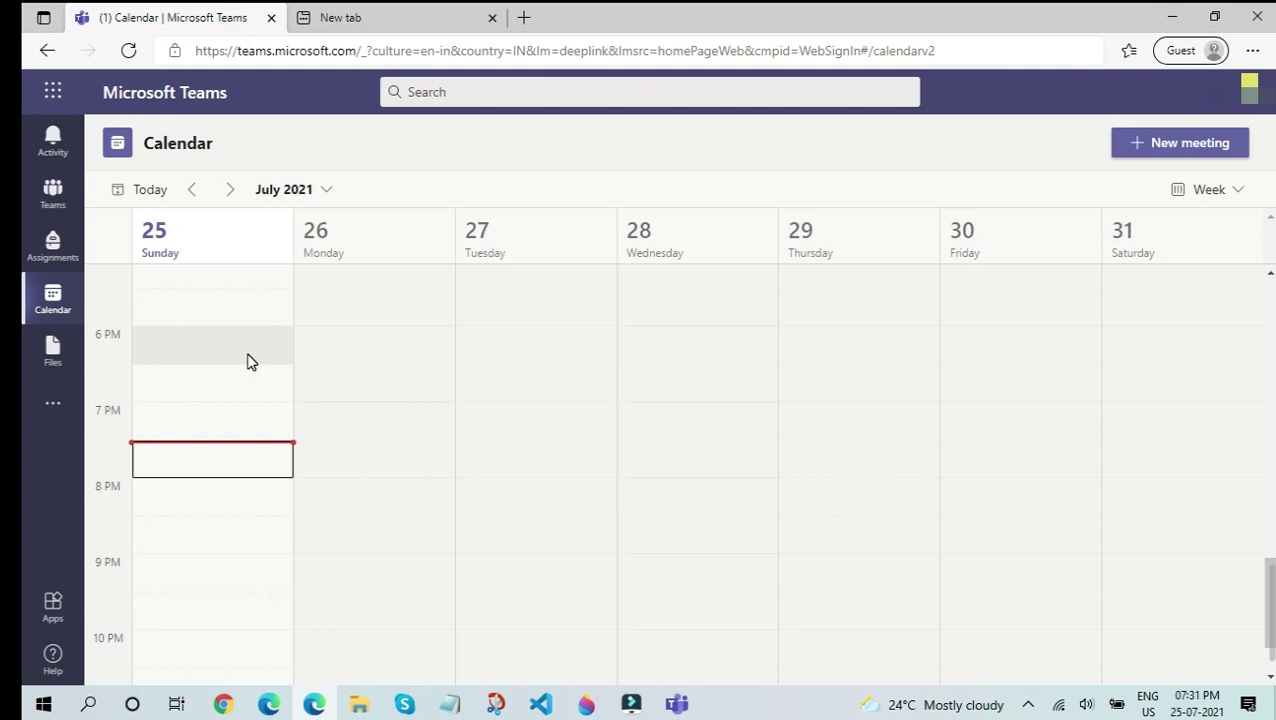
pyautogui.click(54, 374)
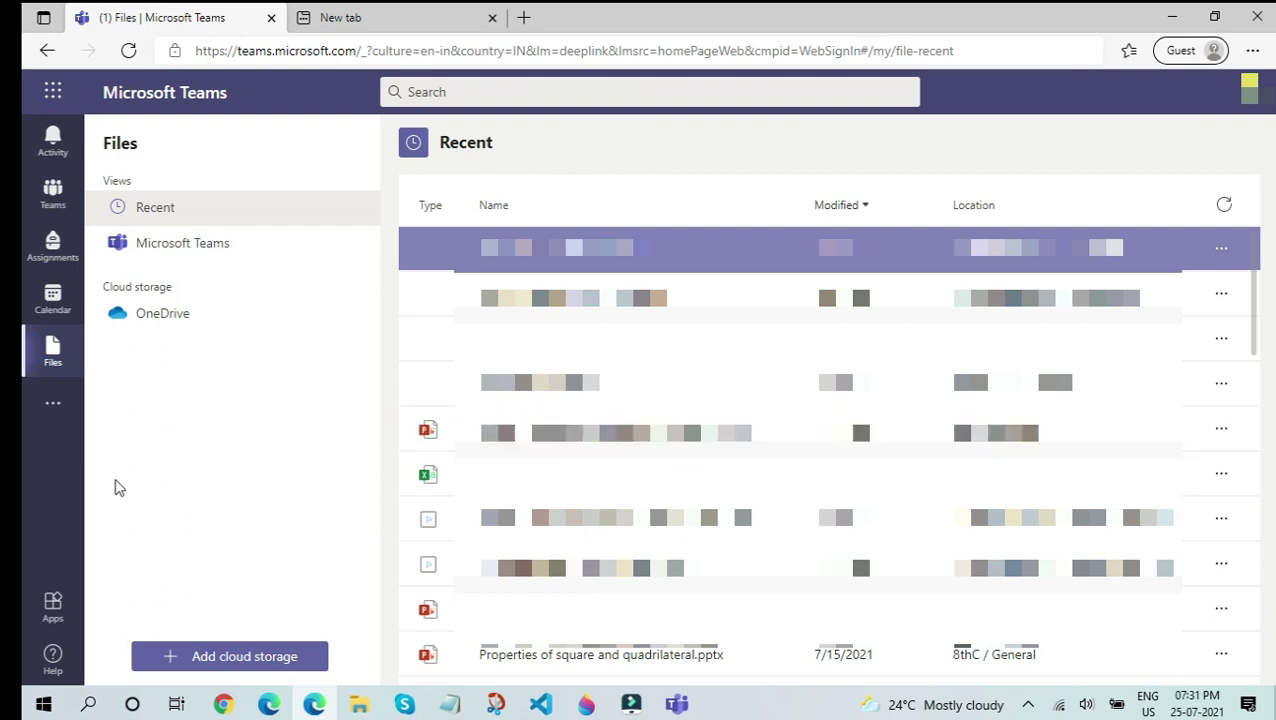
# Check the list of additional apps, close it, and open the full Apps page.
pyautogui.click(53, 403)
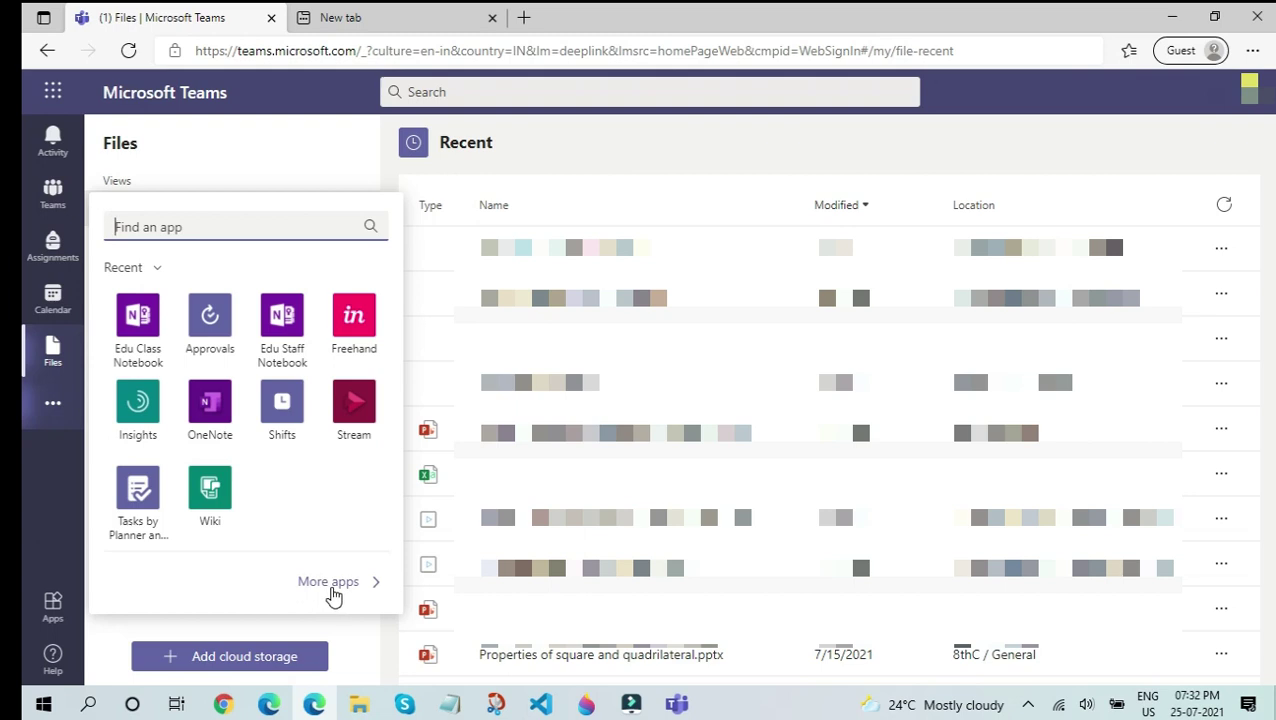
pyautogui.click(46, 516)
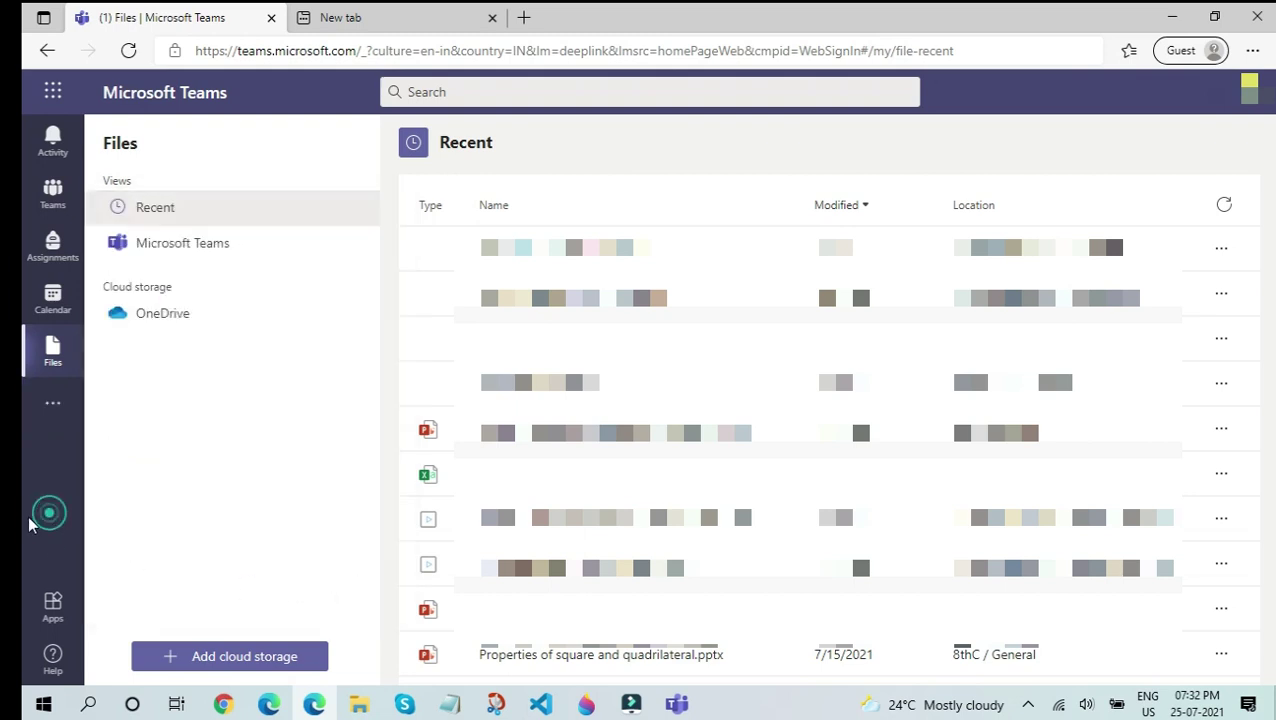
pyautogui.click(44, 608)
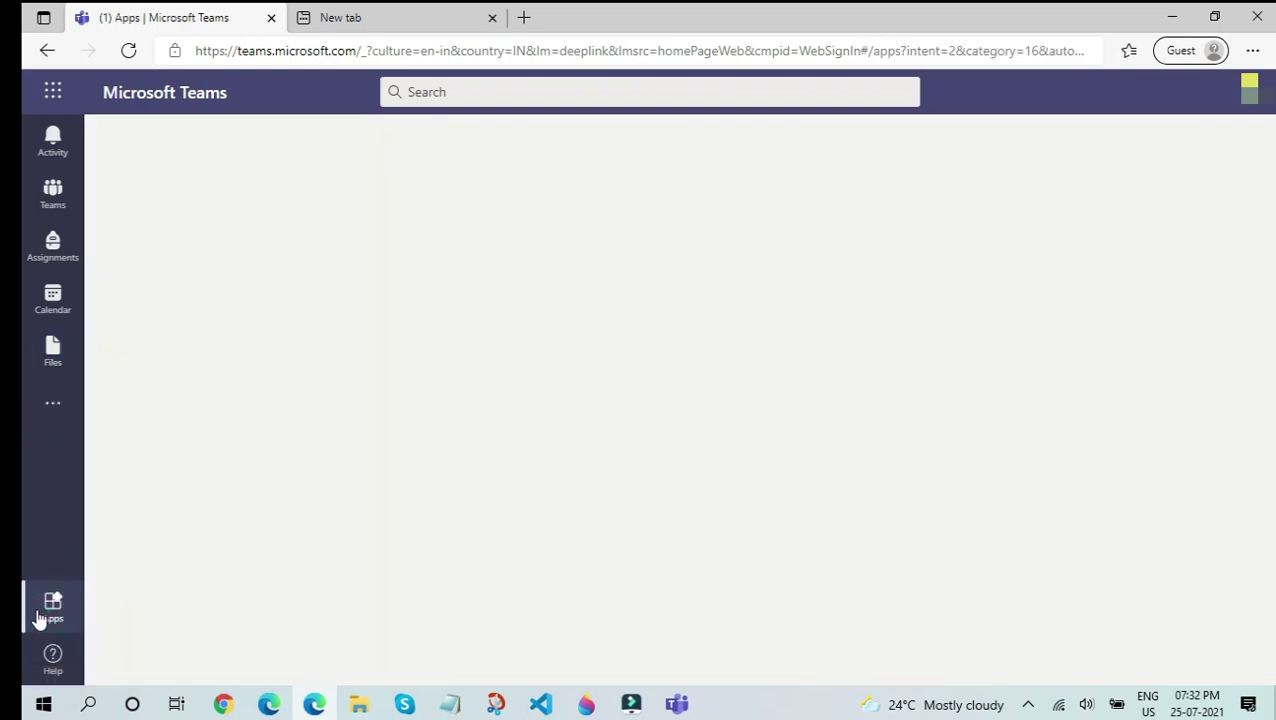